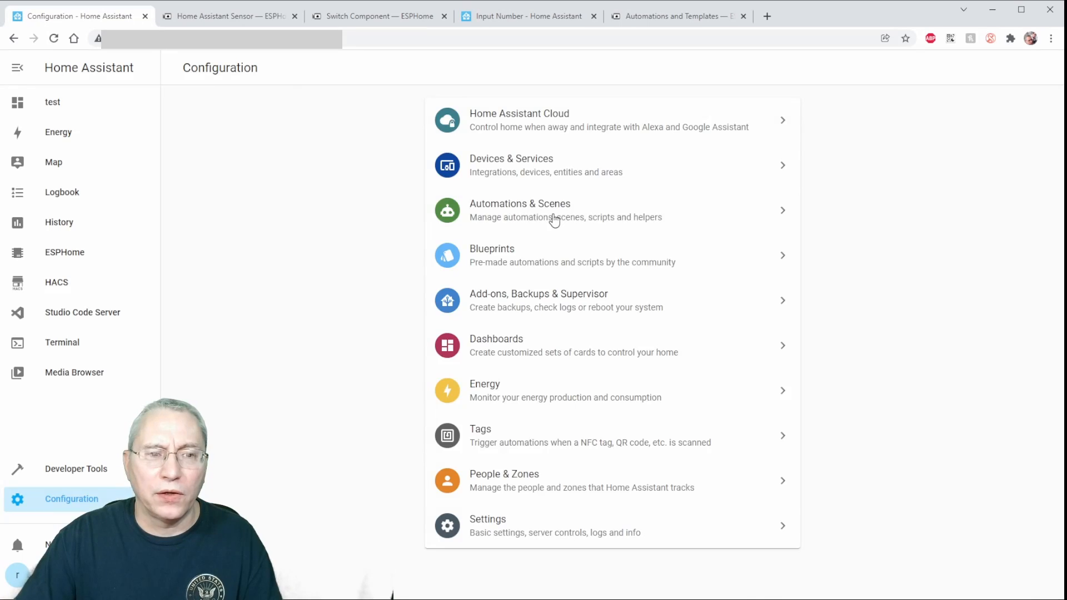
Start a new number helper in the automation helpers and name it sonoffslider2.
click(554, 218)
click(725, 67)
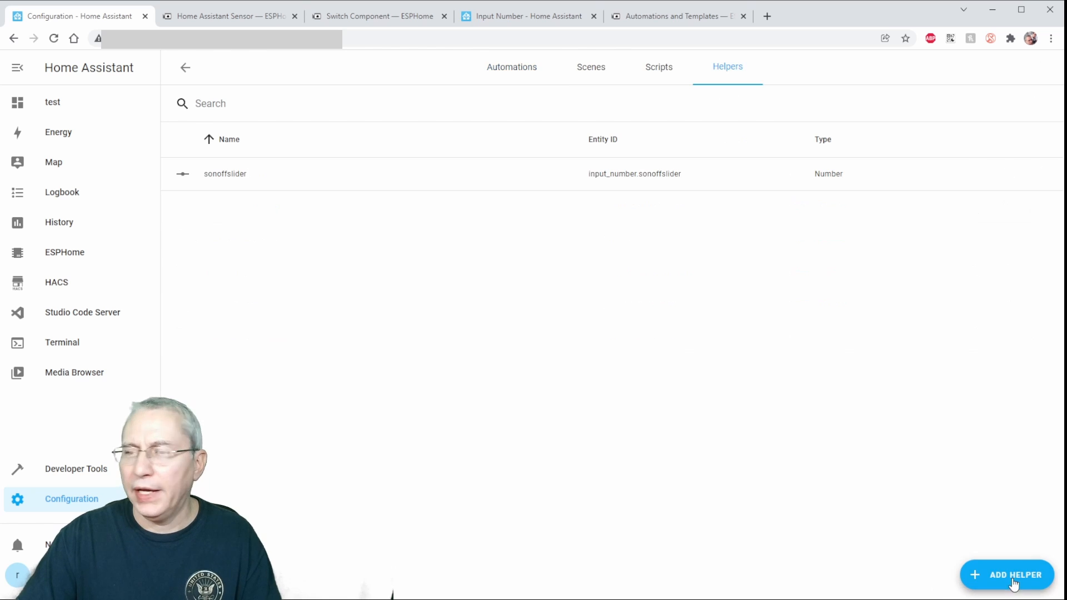
click(1007, 574)
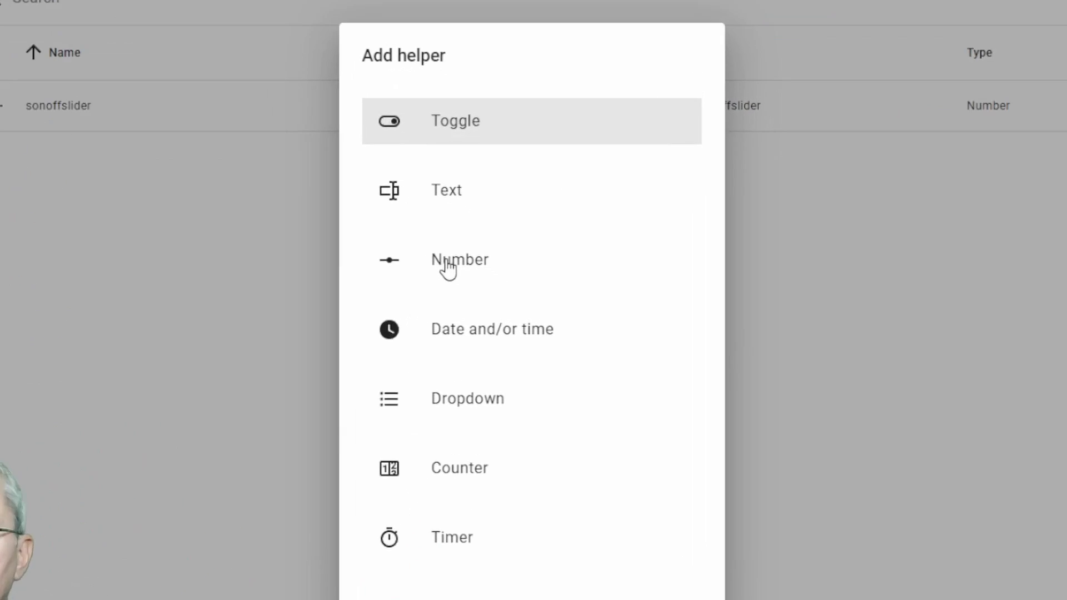
click(434, 259)
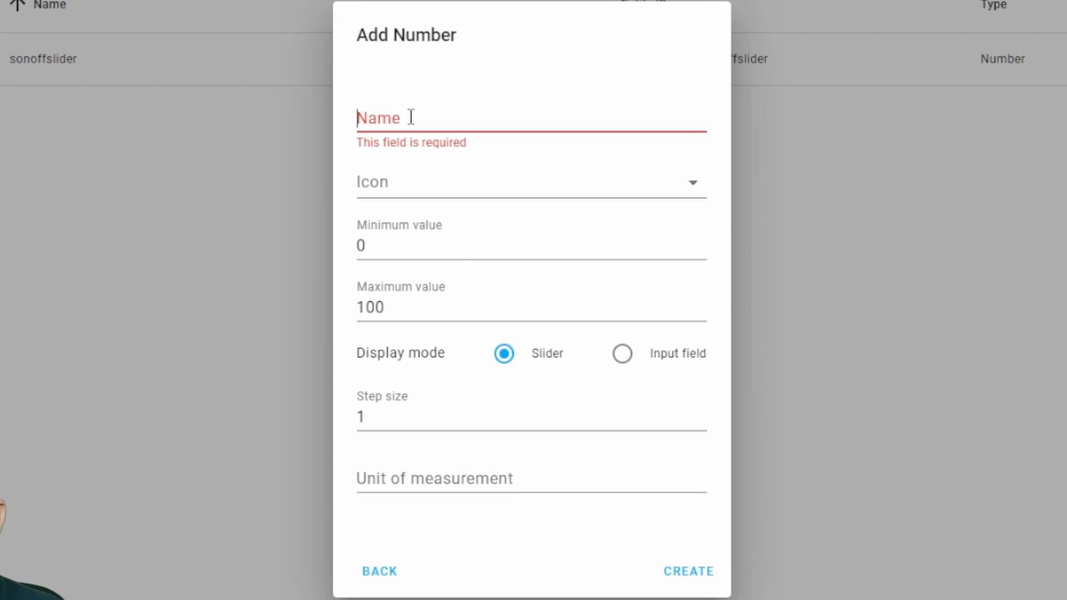
click(411, 117)
text(sonoffsli)
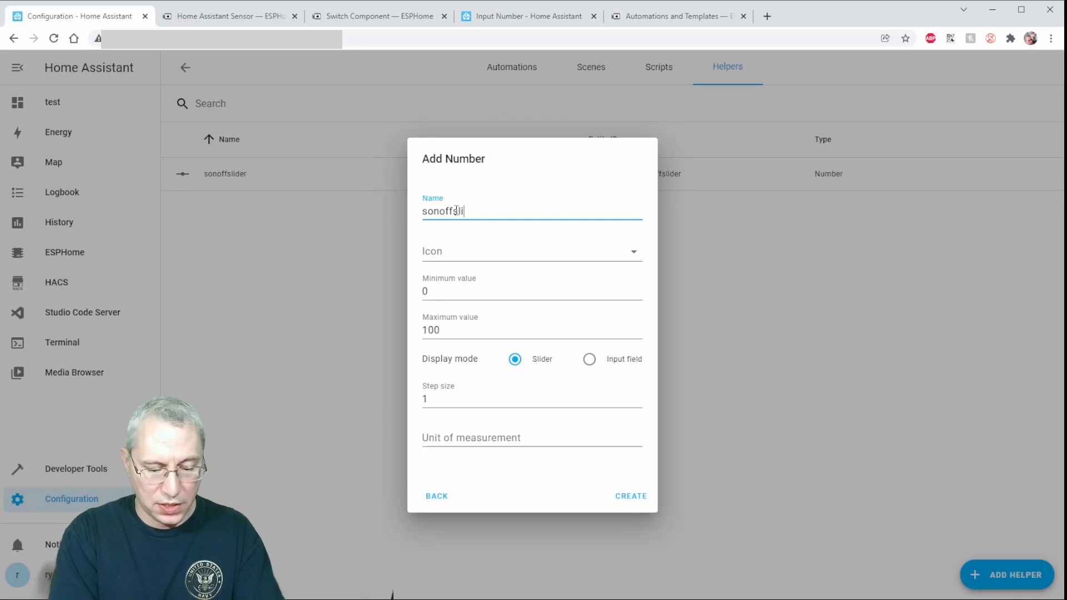
text(der2)
Set the number helper's maximum value to 45 and step size to 15, keeping the slider display, and create it.
click(461, 290)
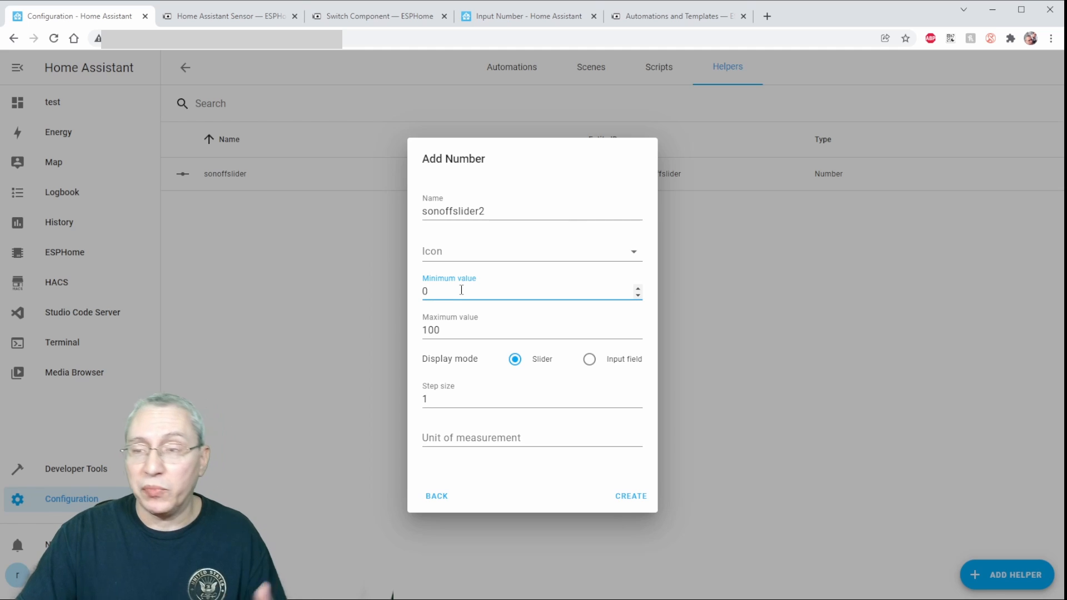
key(Tab)
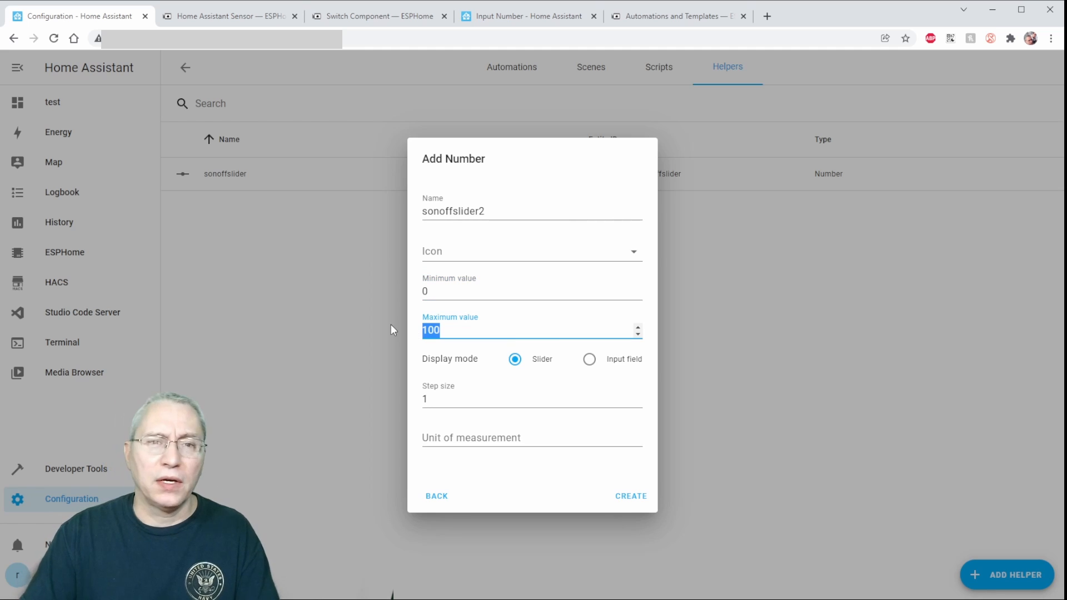
text(15)
click(436, 397)
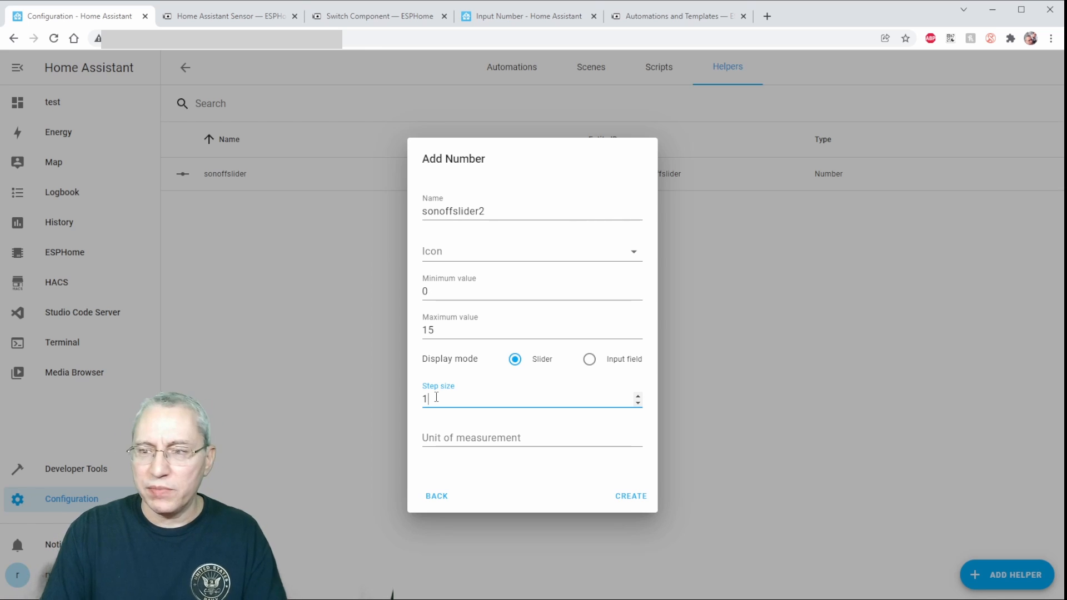
drag(437, 330, 393, 323)
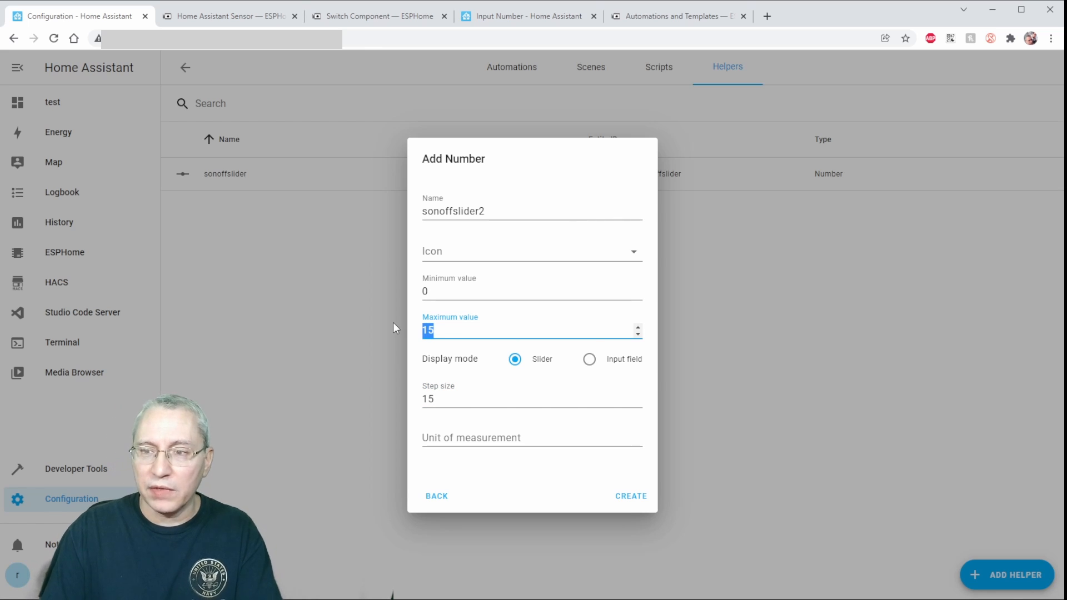
text(45)
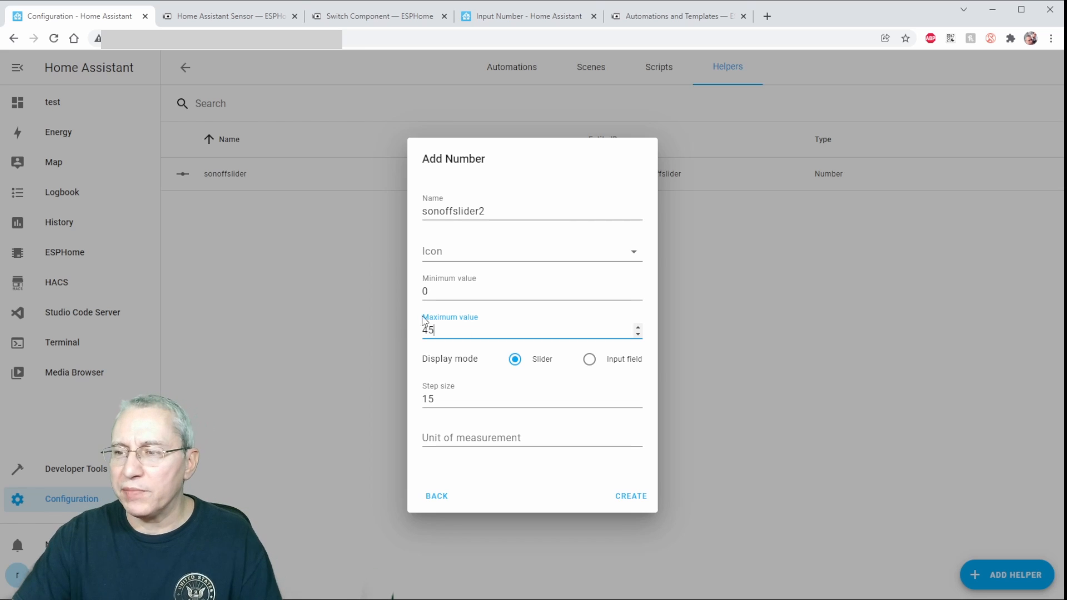
click(520, 431)
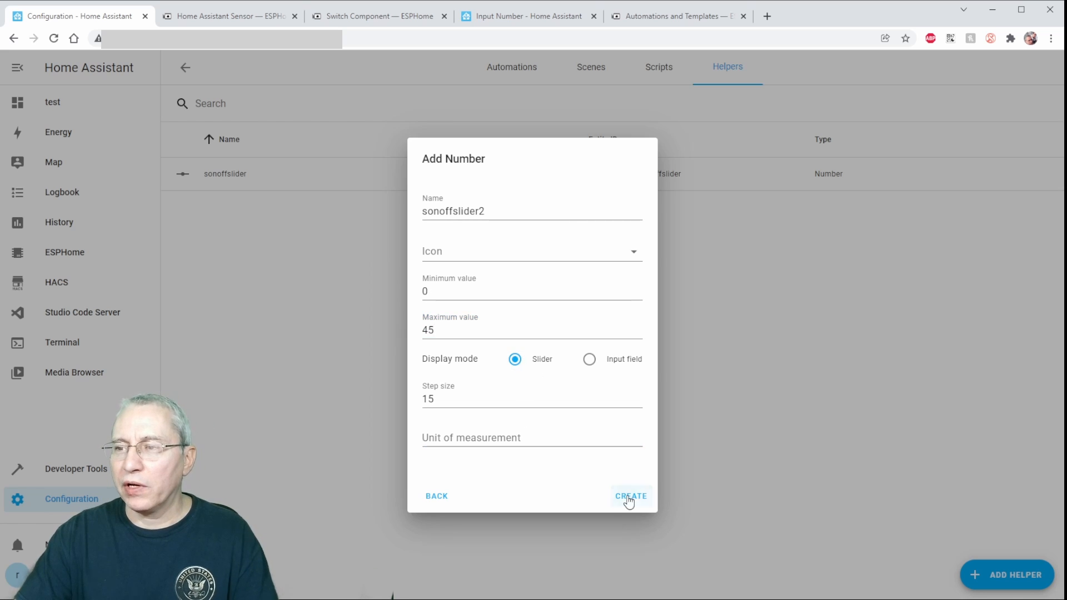
click(631, 495)
Add input_number.sonoffslider2 to the entities card on the test dashboard and save the card.
click(235, 208)
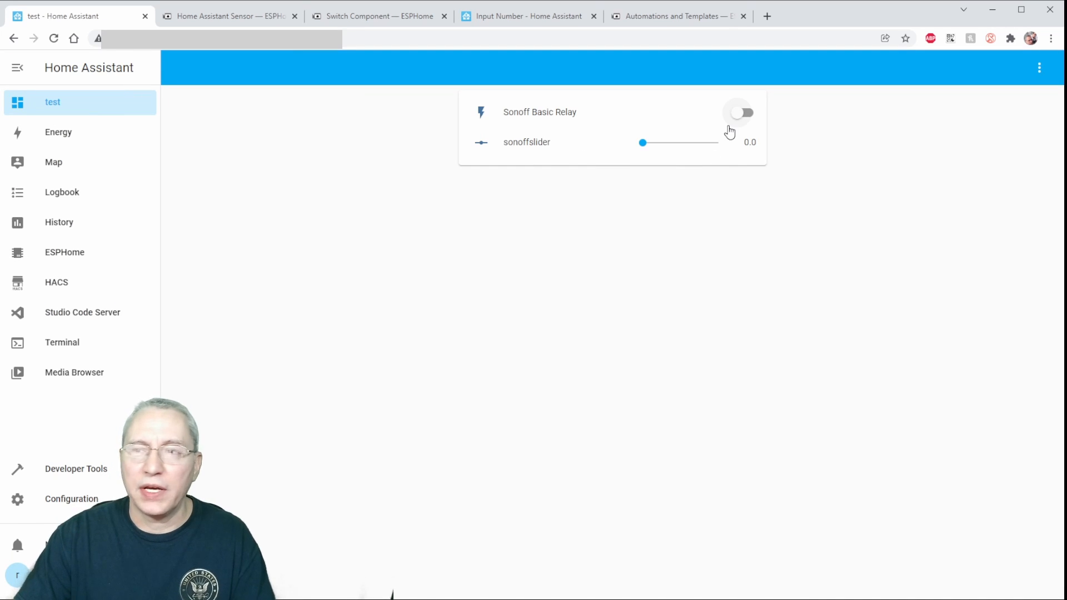
click(1040, 68)
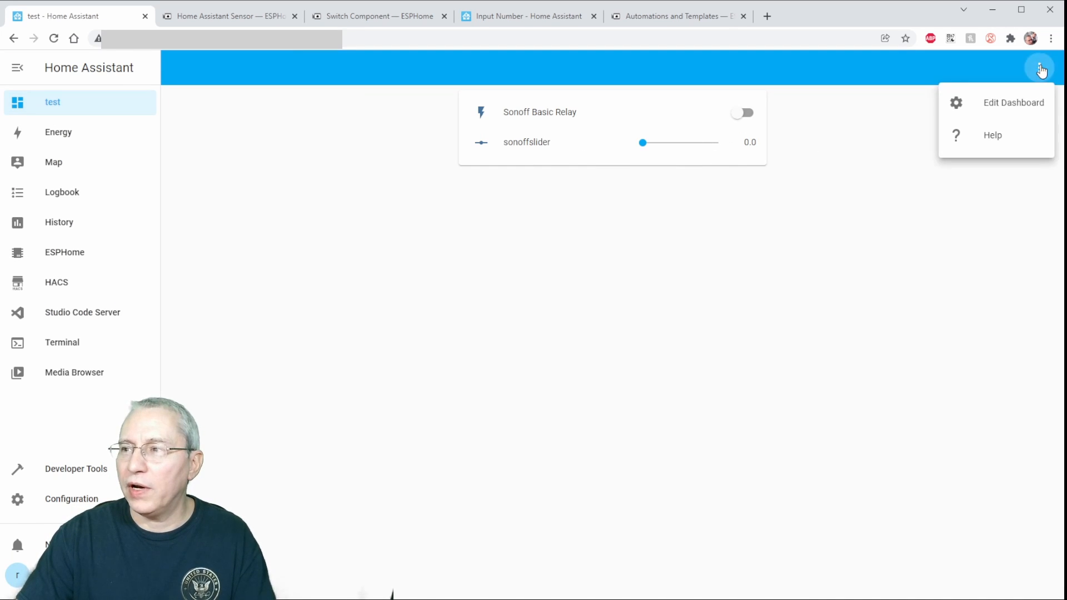
click(989, 102)
click(488, 215)
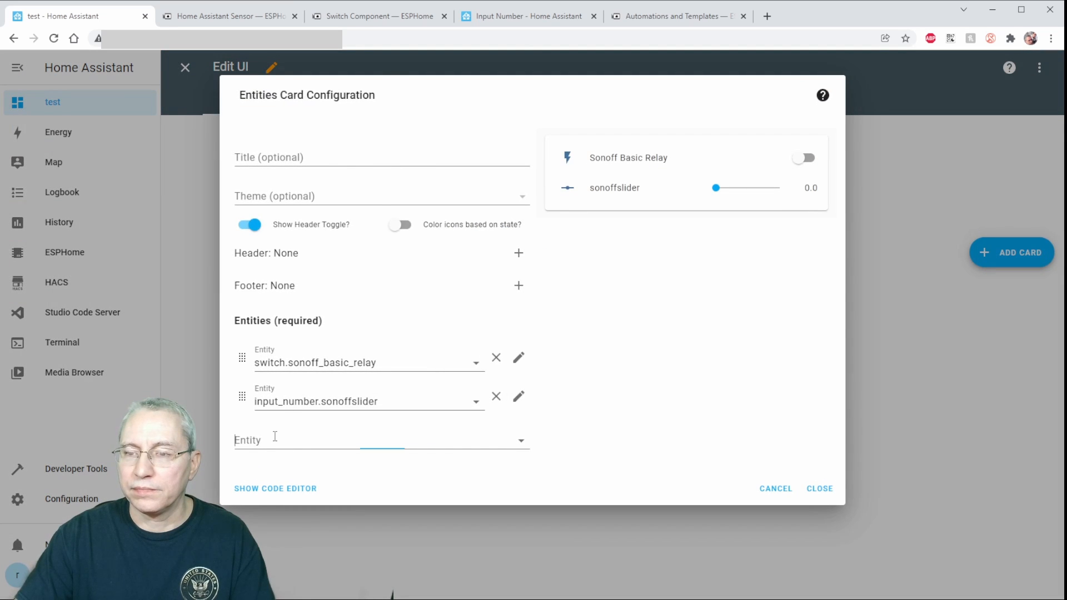
text(son)
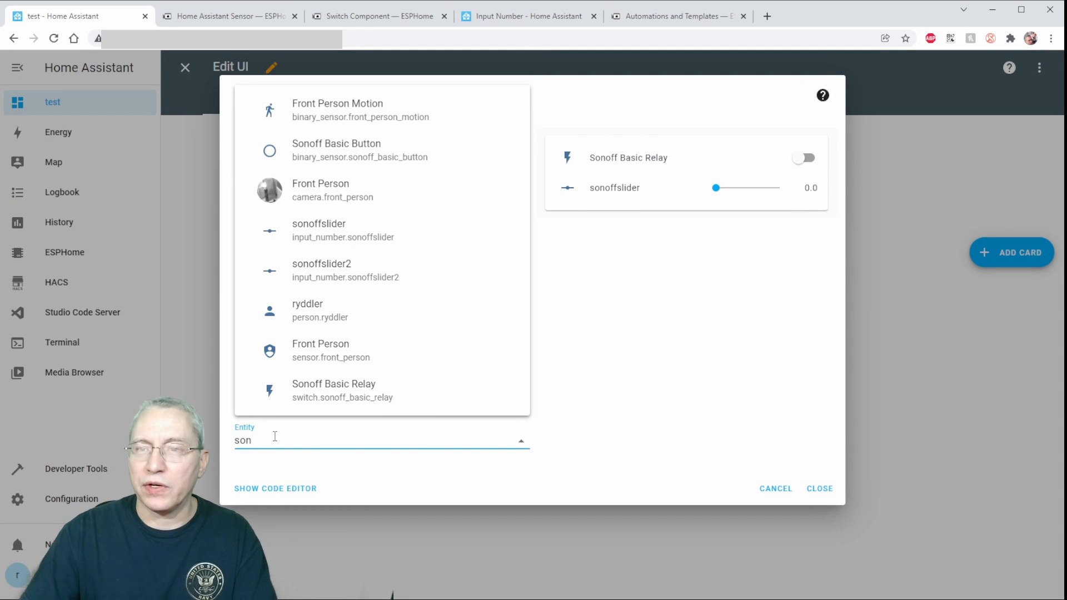
click(362, 279)
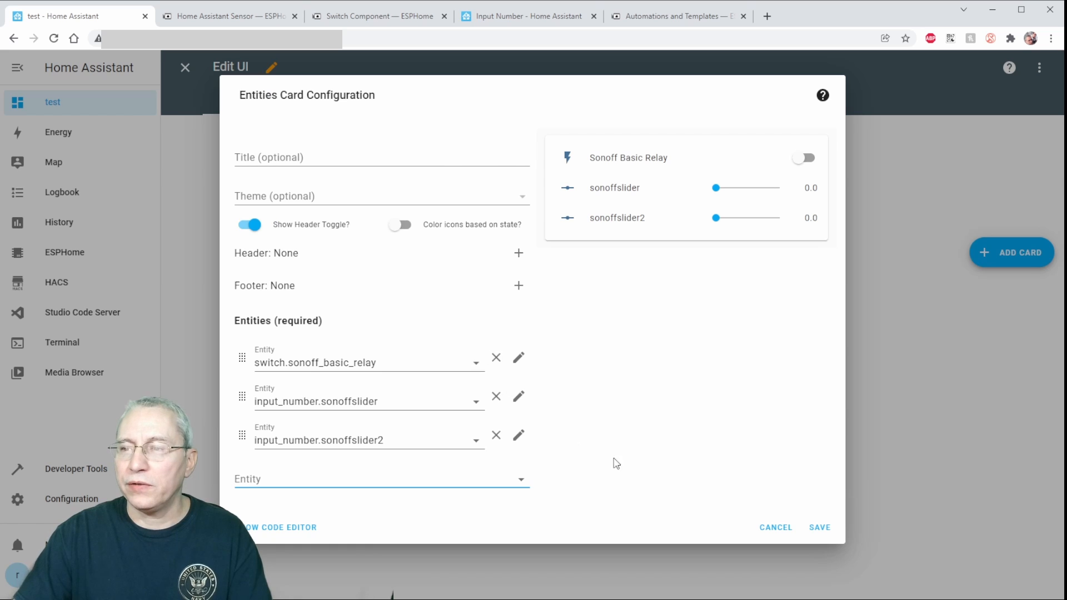
click(820, 529)
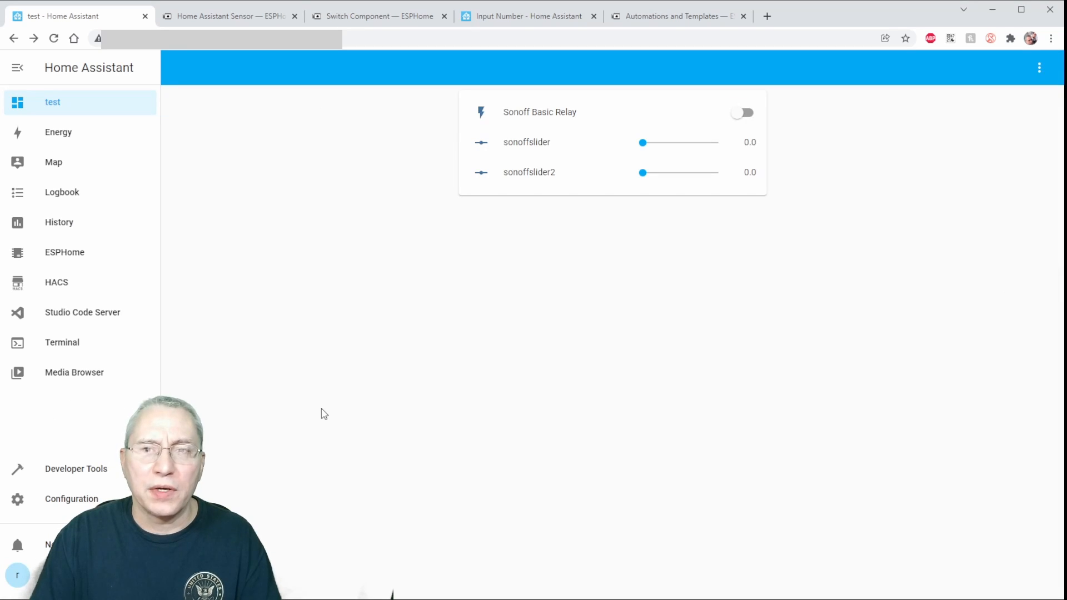
Open the sonoff1 device configuration in ESPHome and change the sensor's entity_id to input_number.sonoffslider2.
click(56, 252)
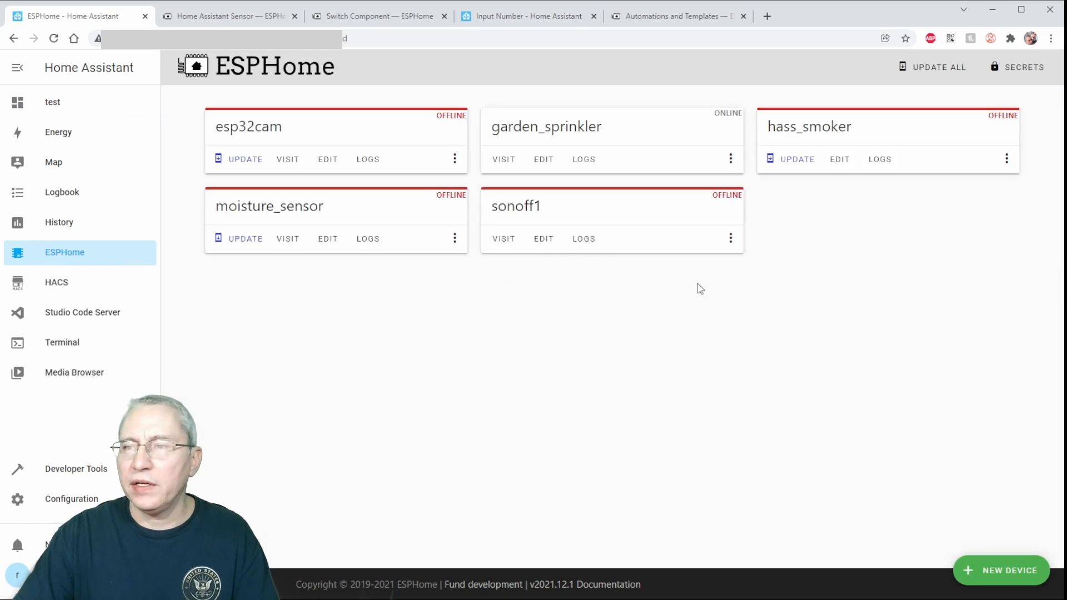
click(540, 238)
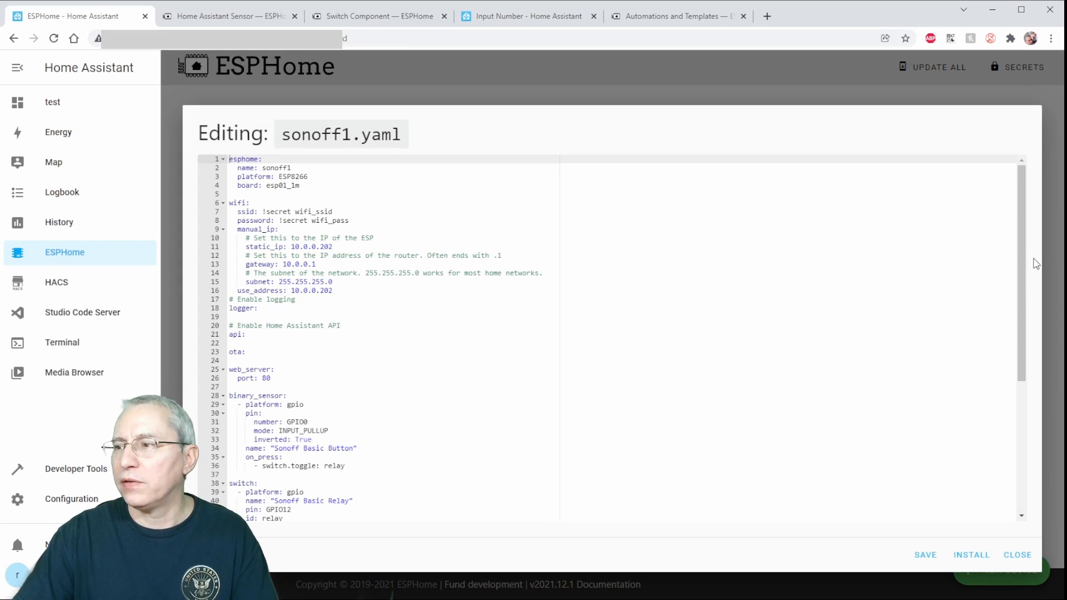
drag(1033, 259, 1032, 400)
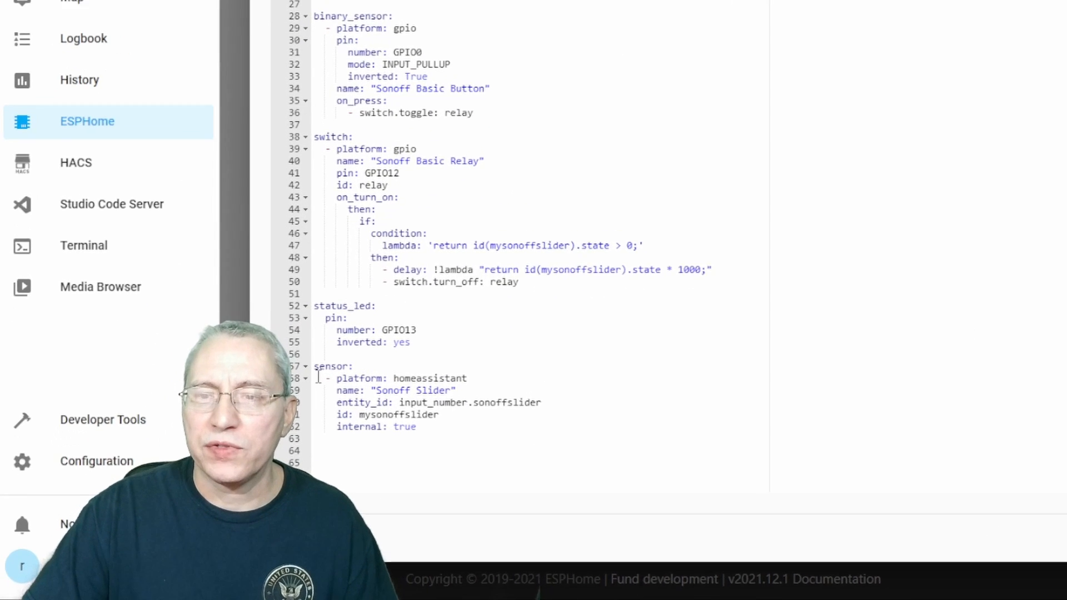
drag(315, 366, 497, 438)
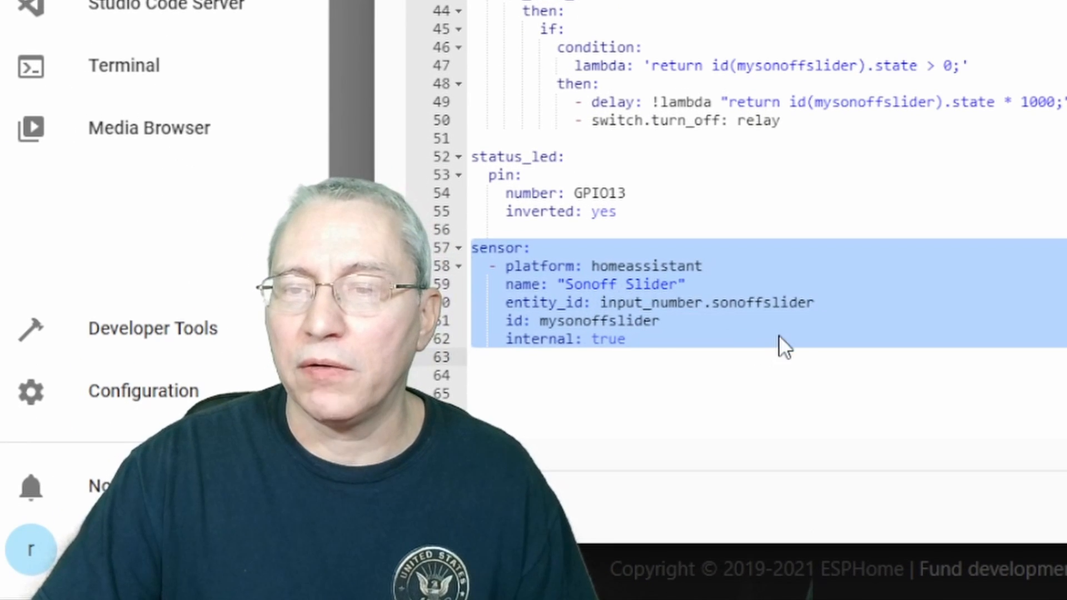
click(778, 334)
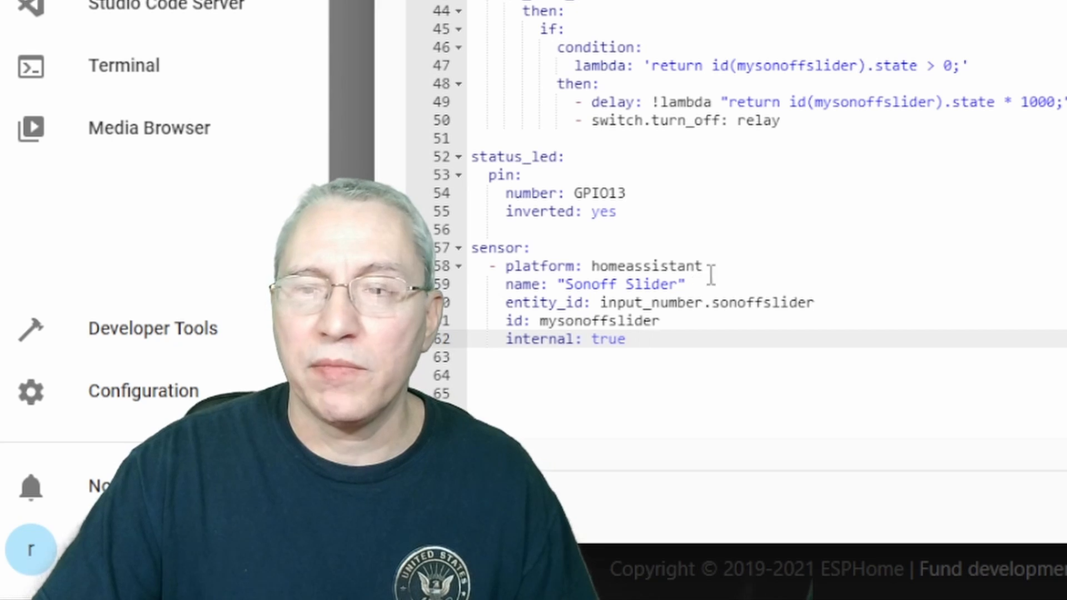
click(781, 303)
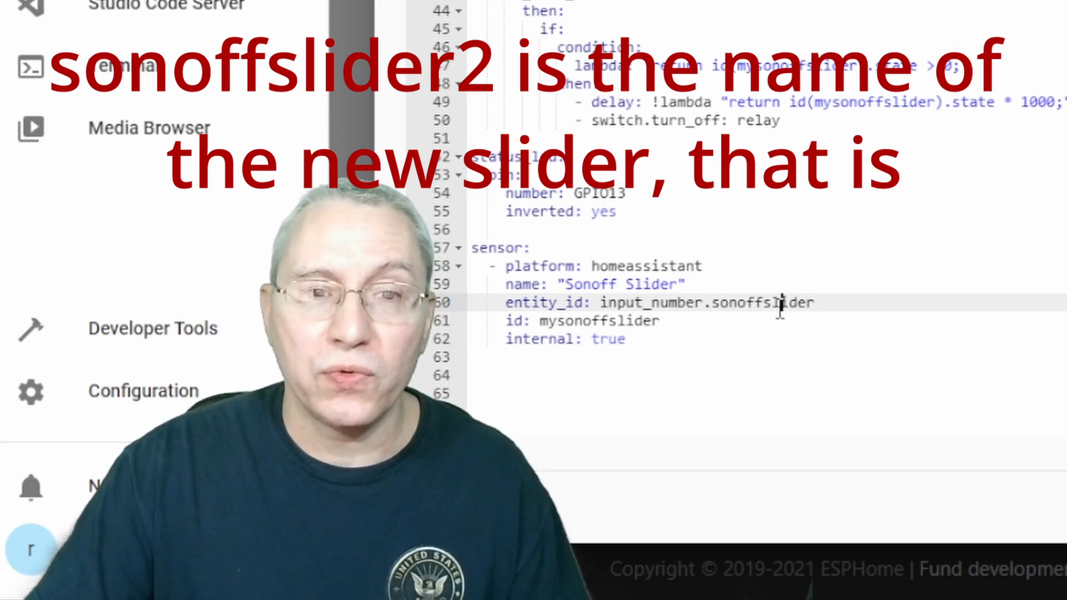
key(Right)
key(Right)
key(Right)
key(Right)
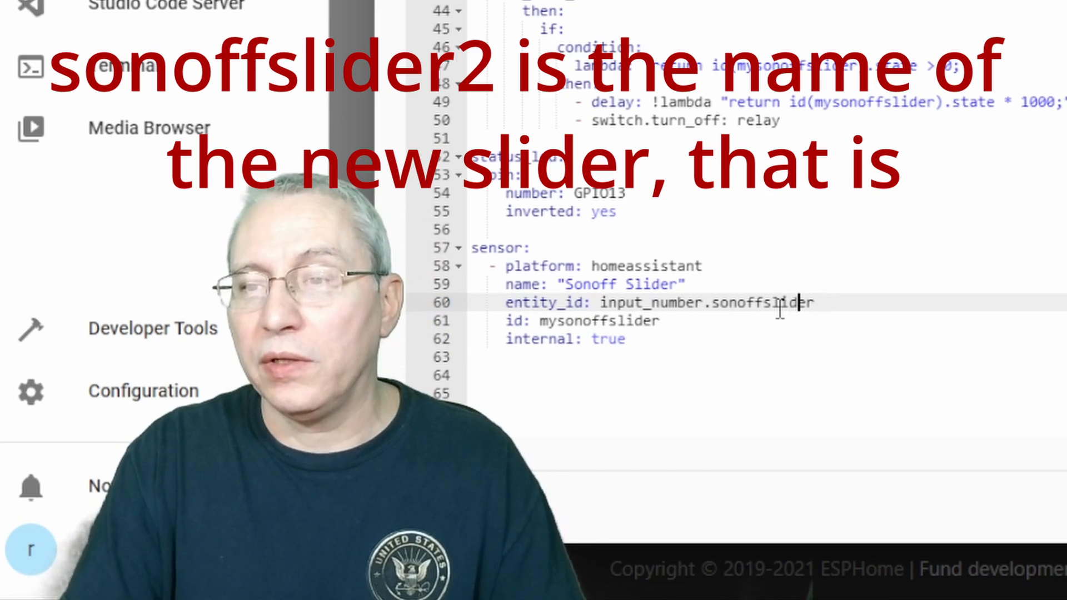
text(2)
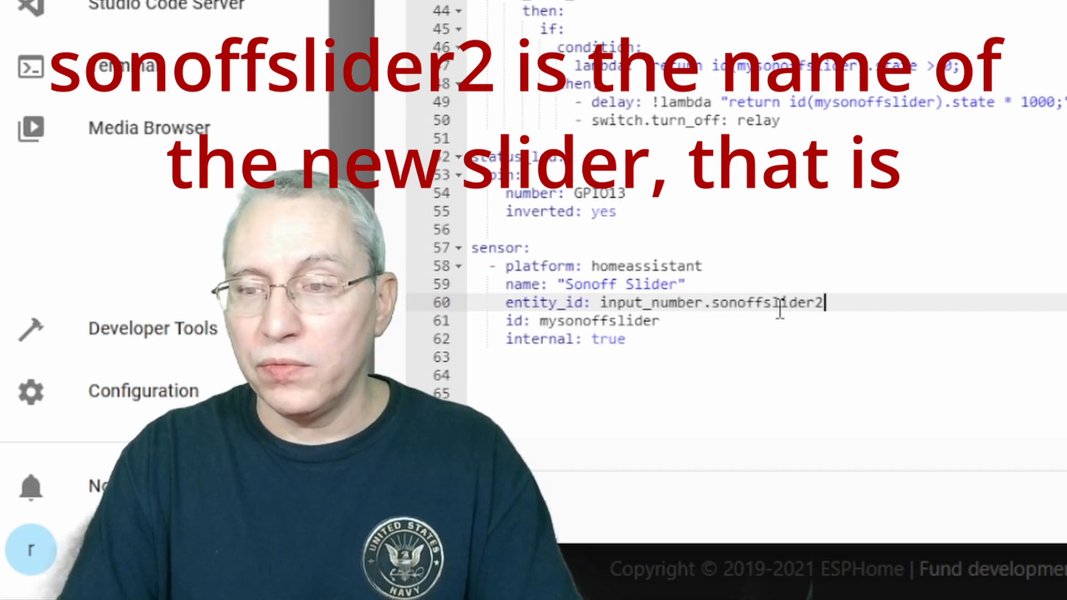
Examine the homeassistant sensor block's platform, entity_id, id and internal lines in sonoff1.yaml.
click(514, 266)
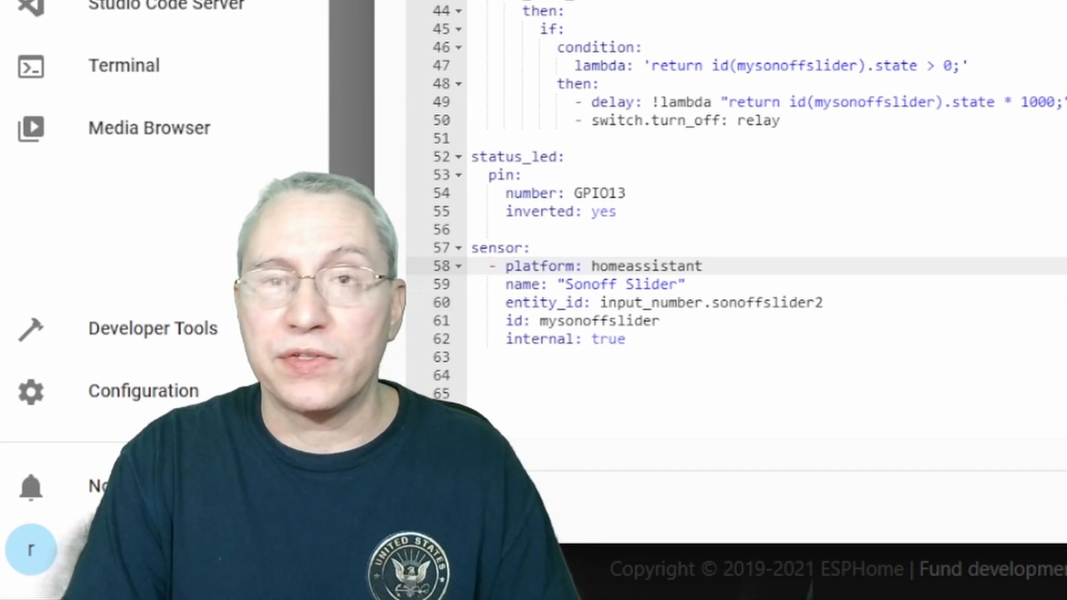
key(Home)
key(shift+Down)
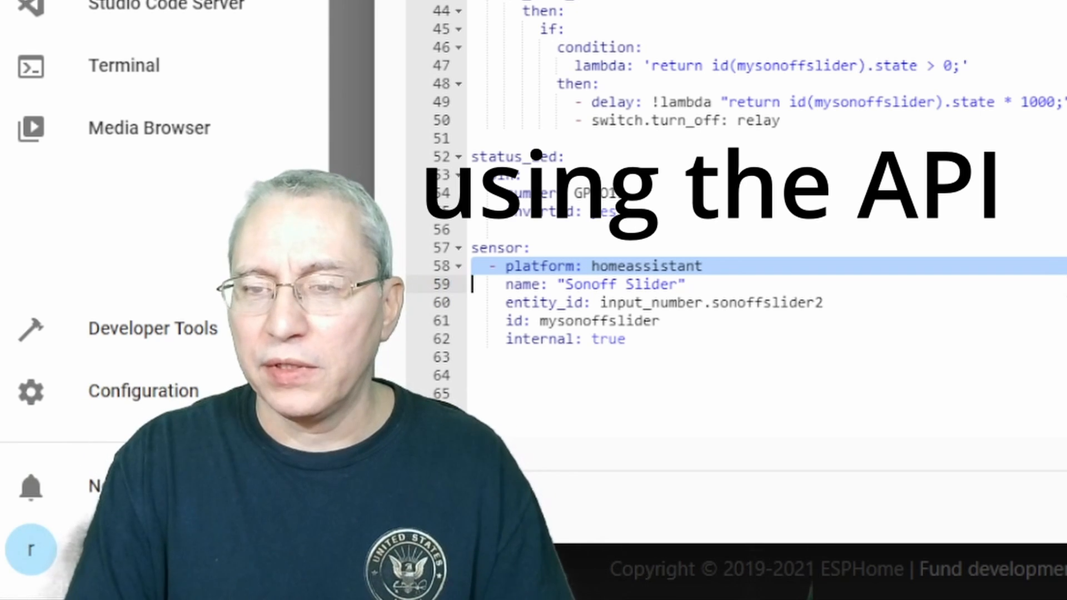
key(Down)
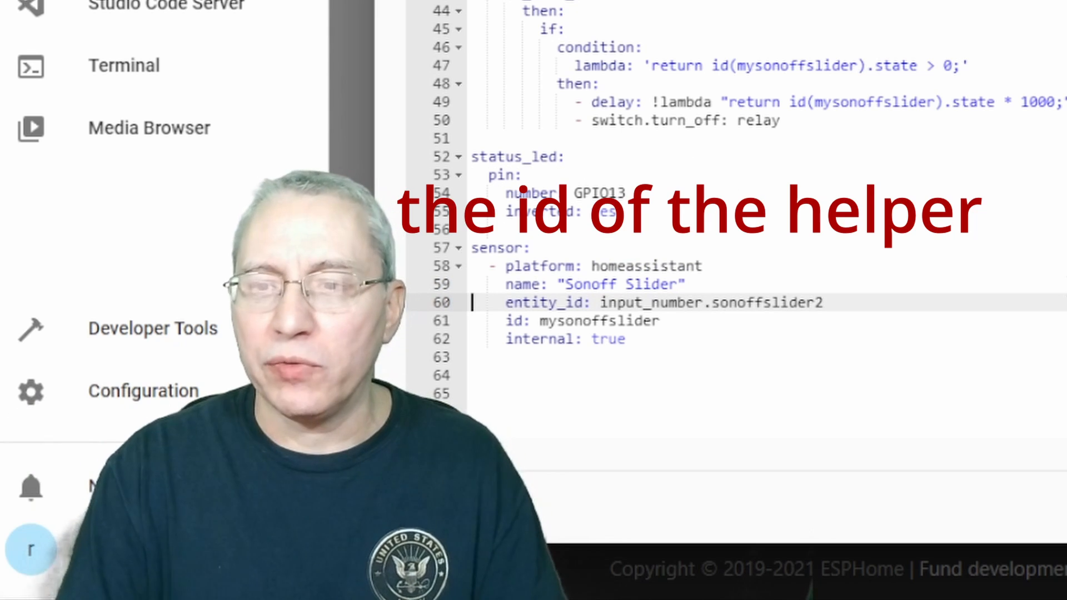
key(Down)
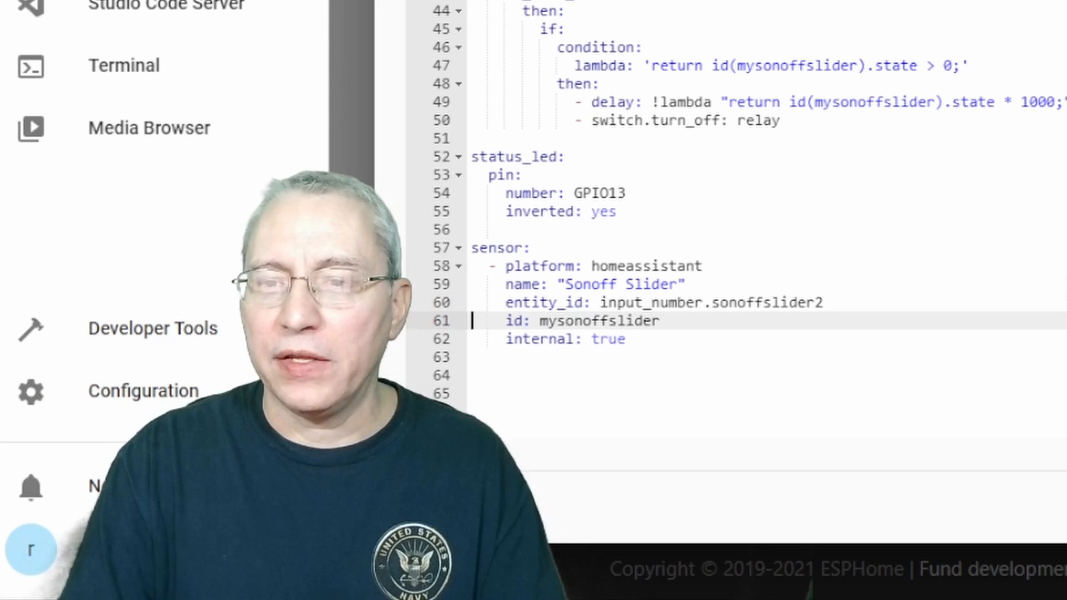
key(shift+Down)
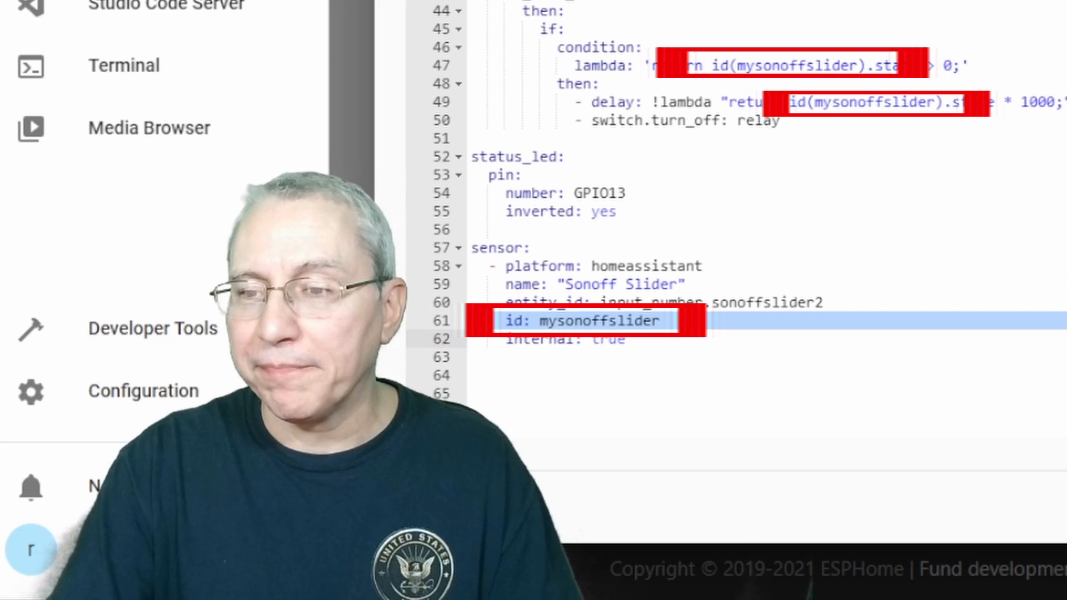
key(Down)
key(Up)
key(shift+Down)
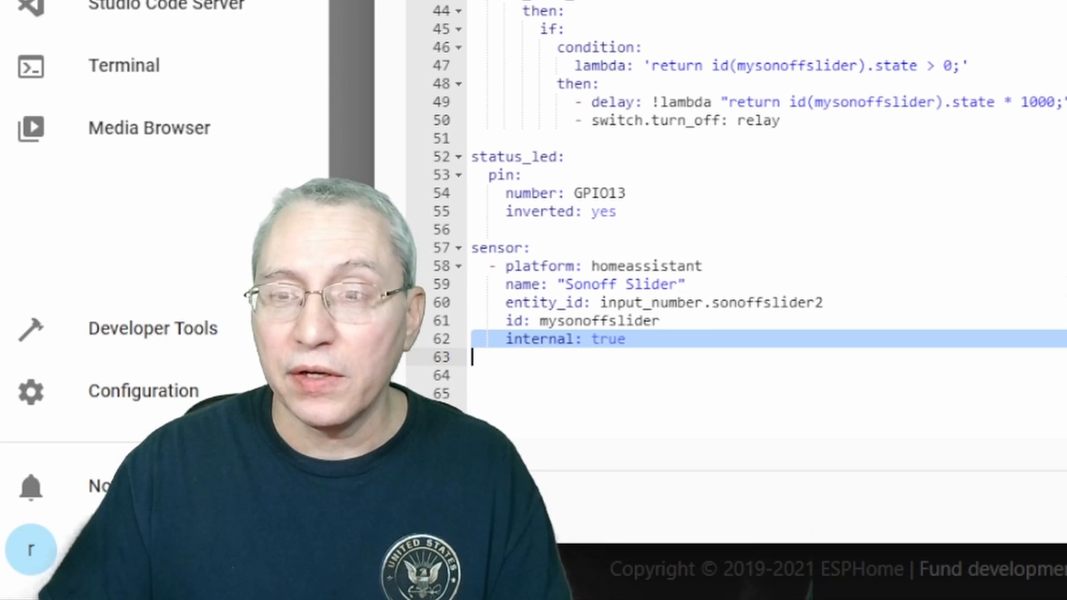
Examine the relay's on_turn_on block, focusing on the lambda condition that checks the slider's state.
click(472, 11)
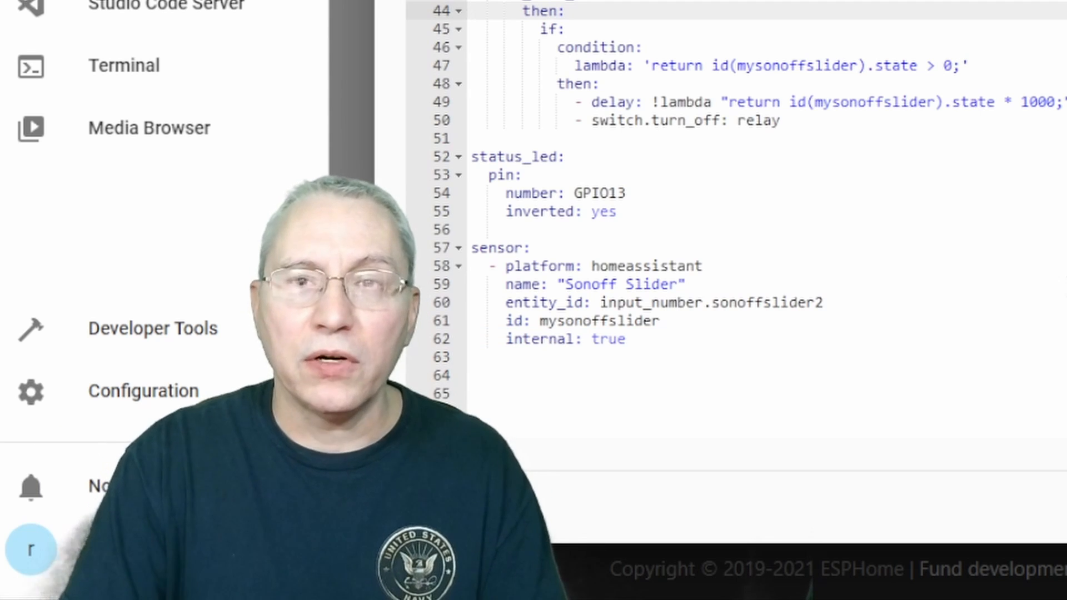
key(shift+Down)
key(shift+Down)
key(shift+Down)
key(shift+Down)
key(shift+Down)
key(shift+Down)
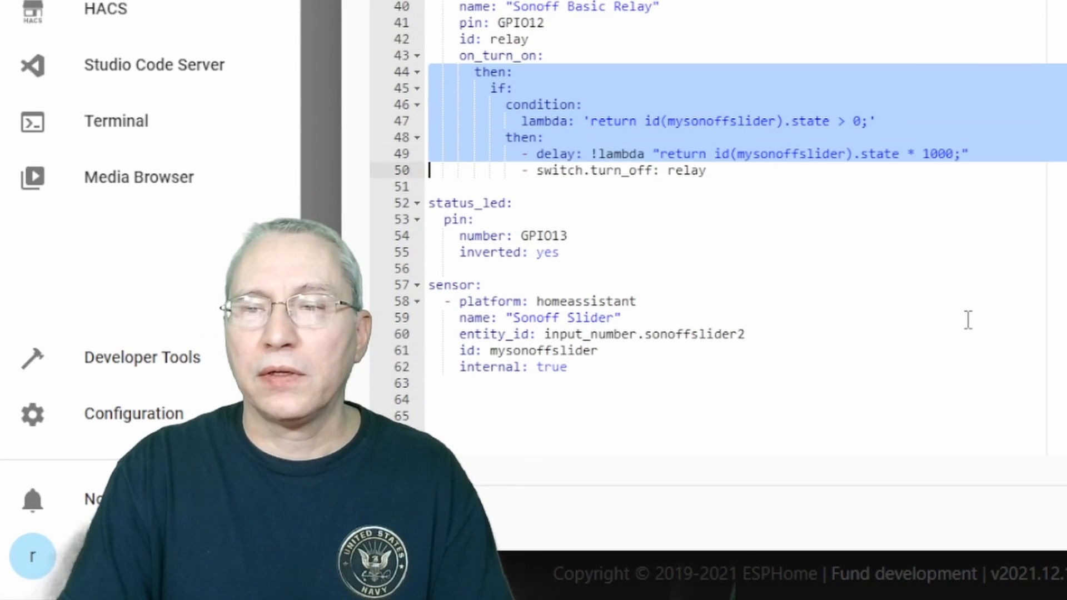
key(shift+Down)
key(Left)
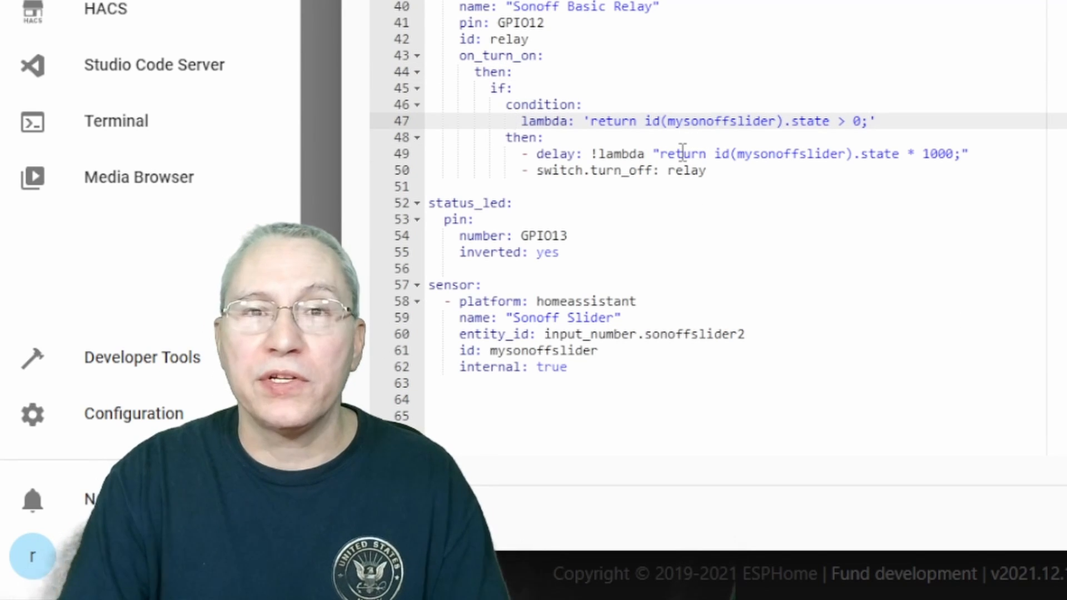
key(Right)
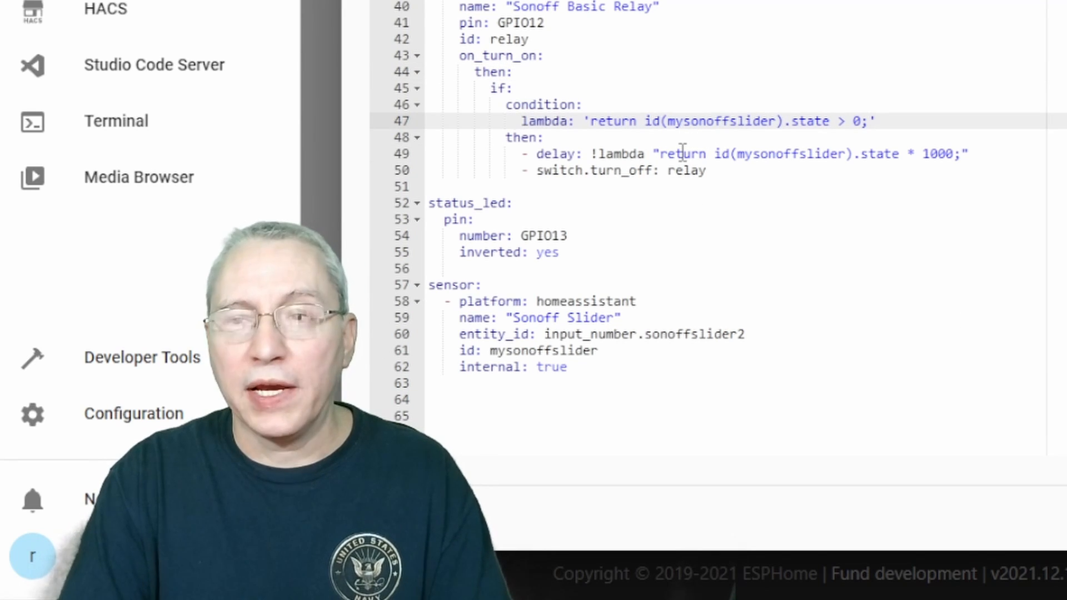
key(shift+End)
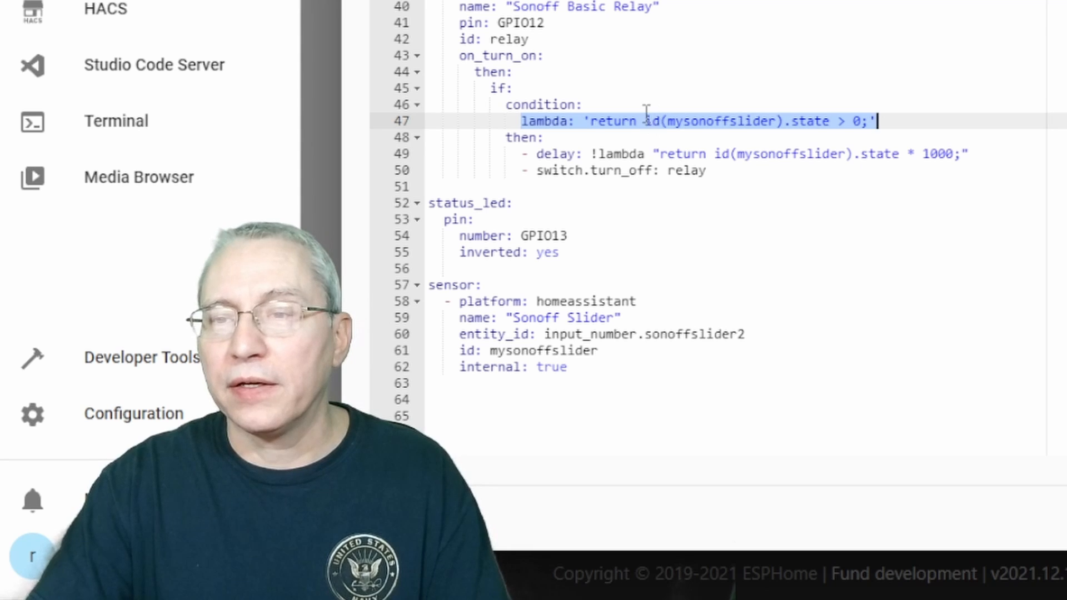
click(647, 110)
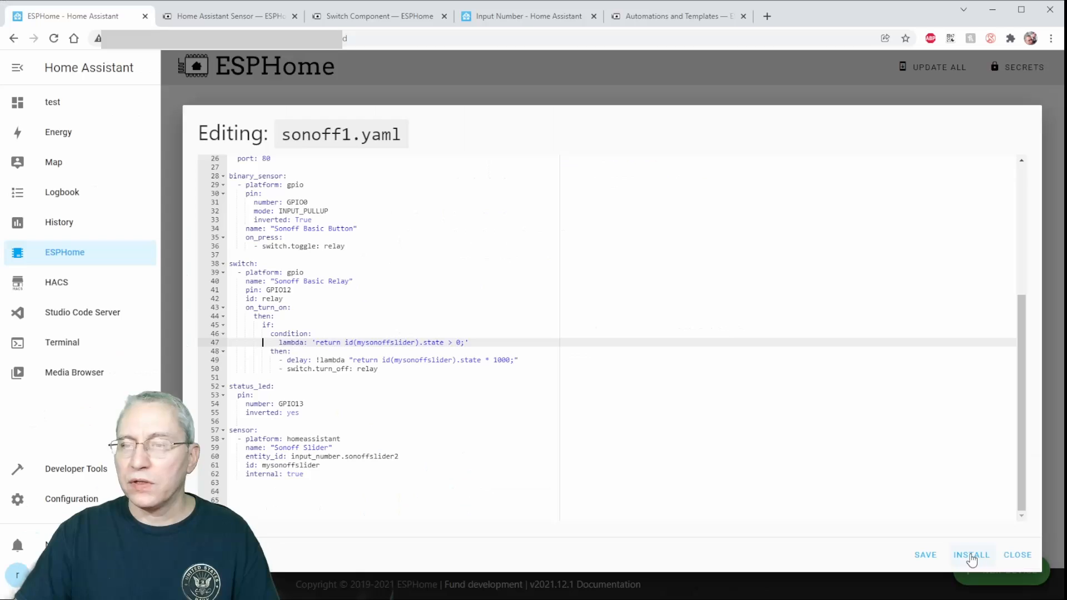
Save the sonoff1.yaml configuration and install it wirelessly on the device.
click(972, 556)
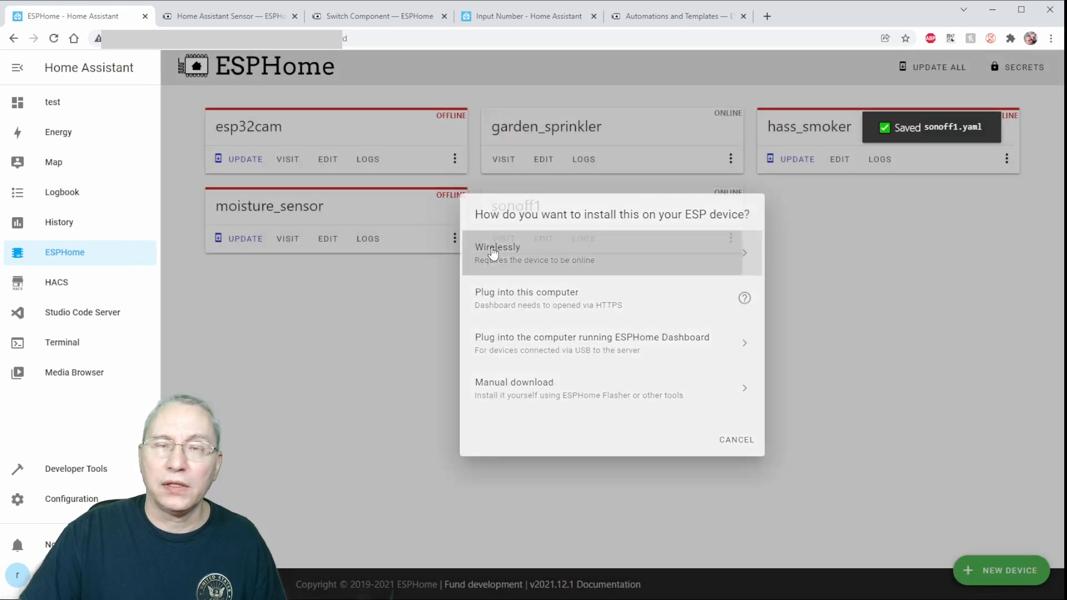
click(494, 252)
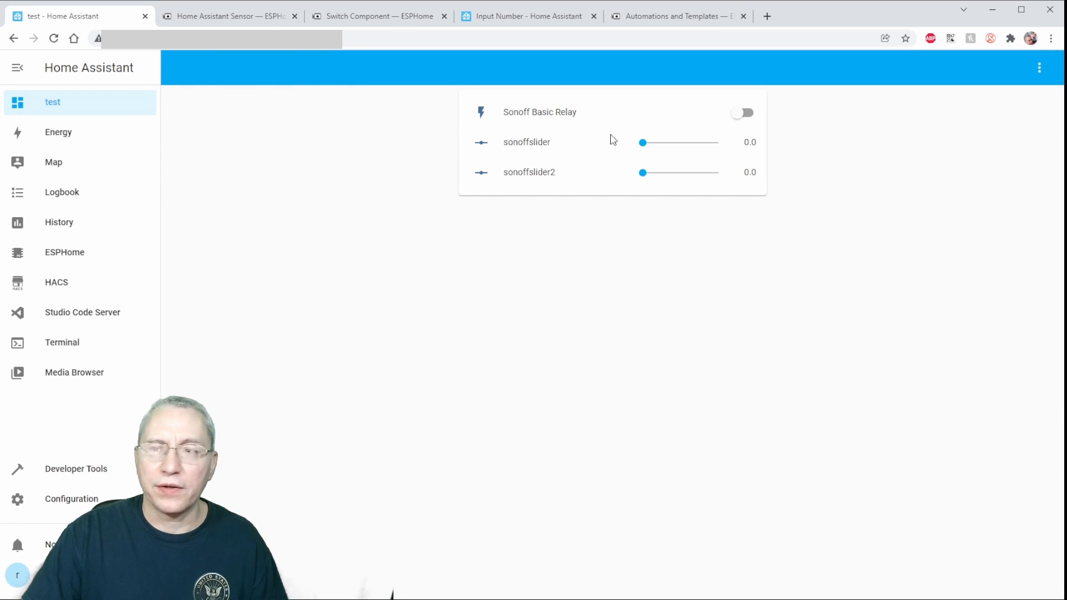
On the test dashboard, switch the Sonoff Basic Relay on with sonoffslider2 at 0, and again with sonoffslider2 set to 15.
click(742, 113)
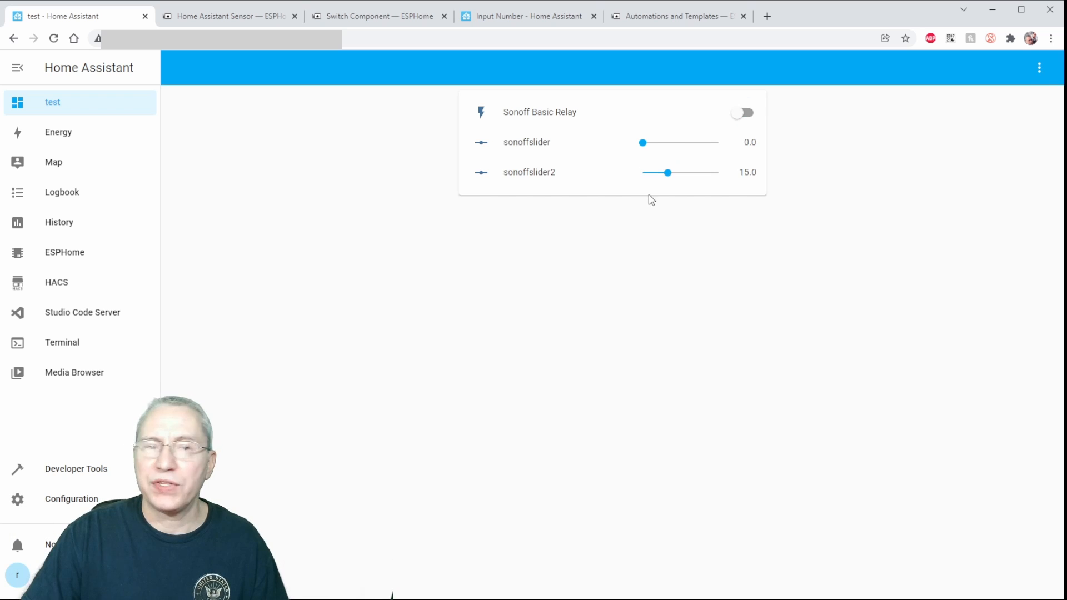
click(741, 114)
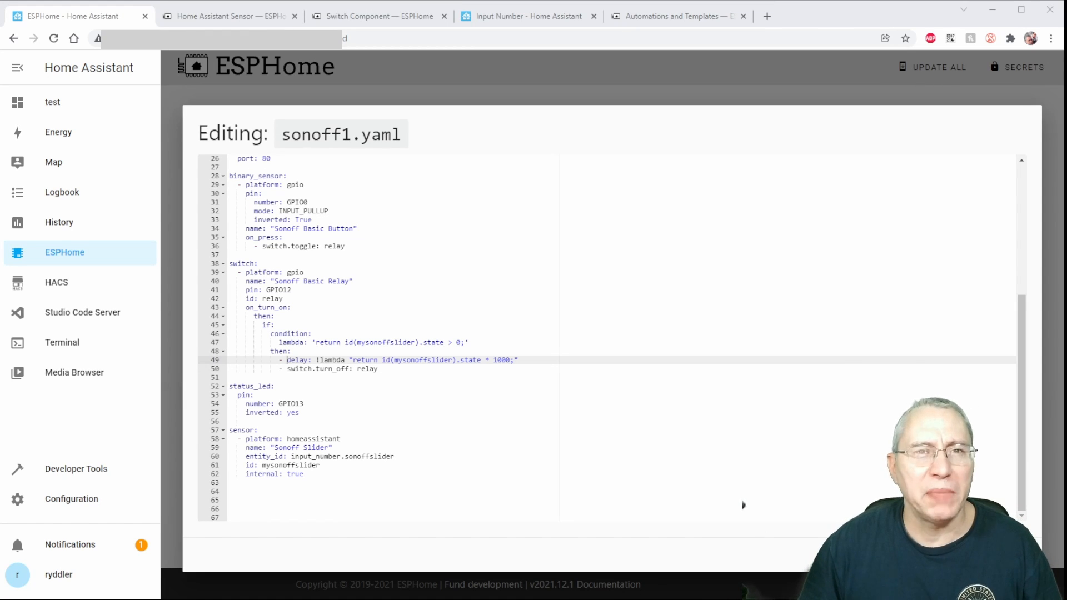
In sonoff1.yaml, insert a decimal point before the 1000 multiplier in the relay's delay lambda and select the digits 1000.
click(495, 359)
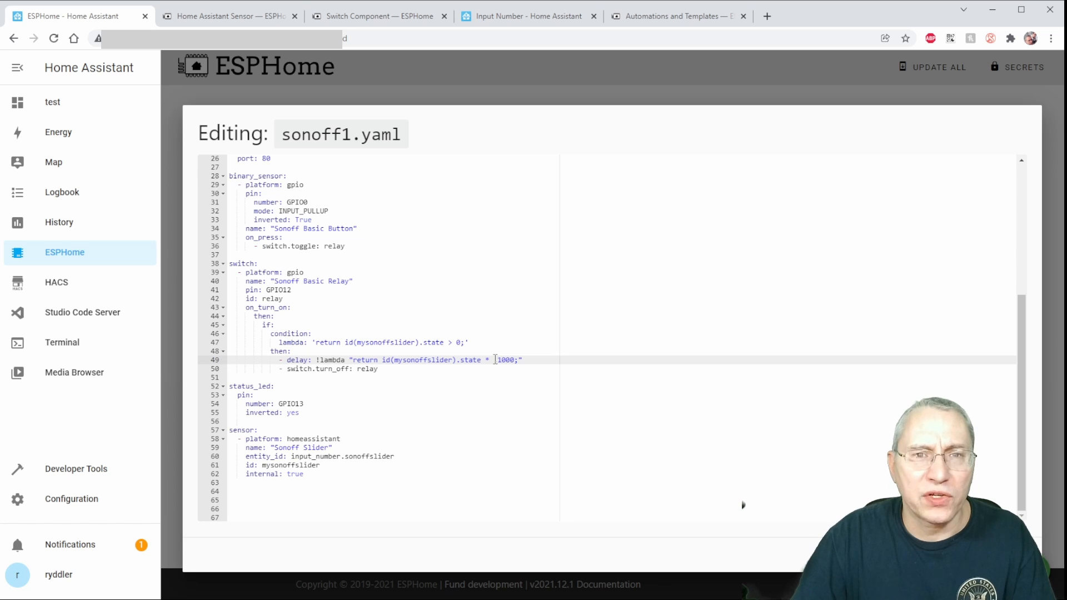
text(.)
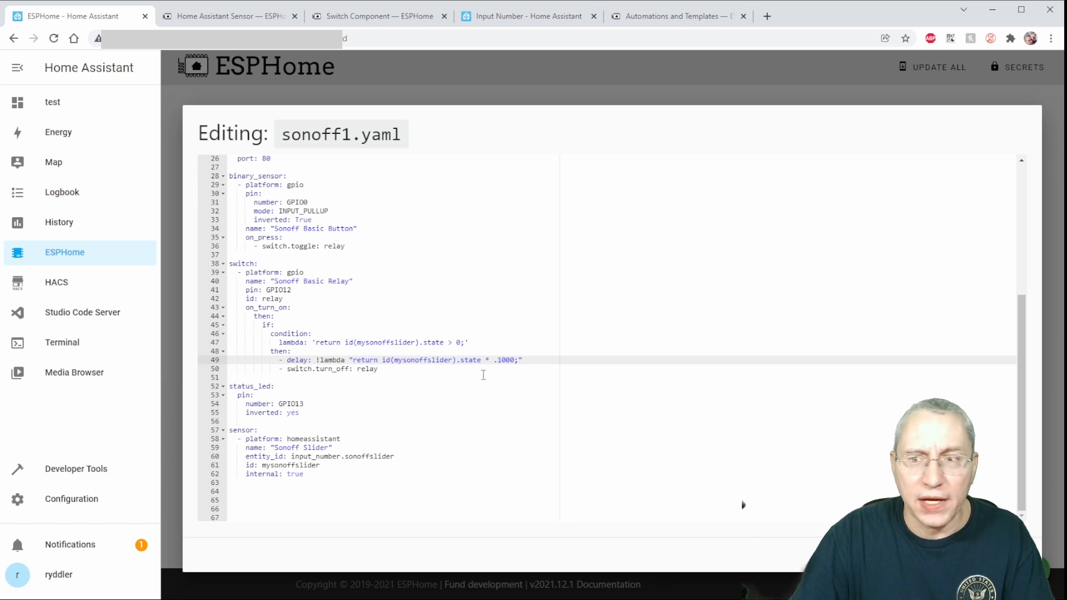
double_click(505, 359)
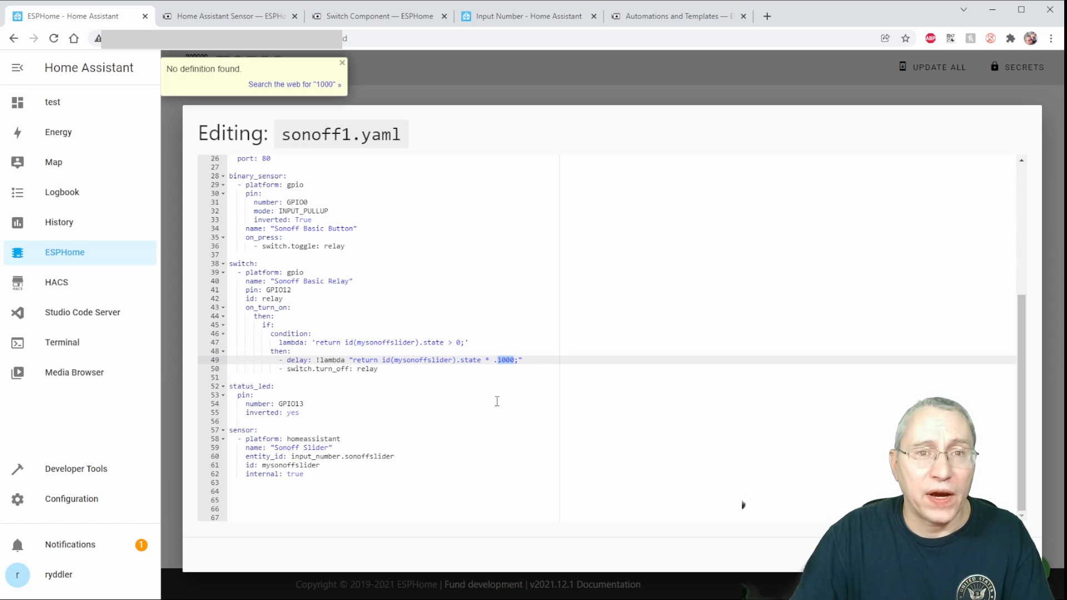